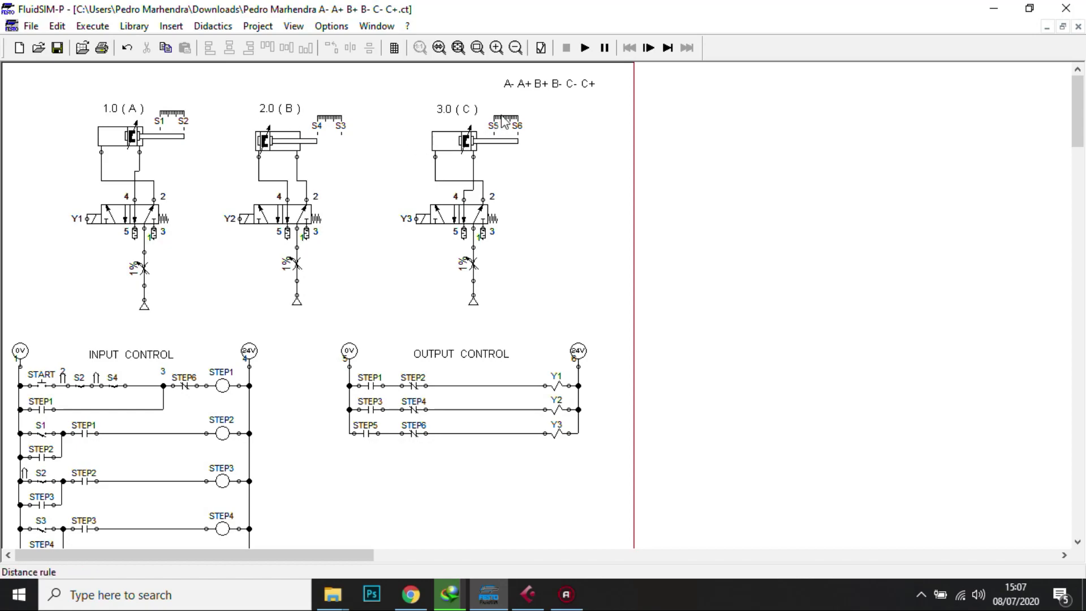
mouse_move(502, 120)
mouse_move(495, 148)
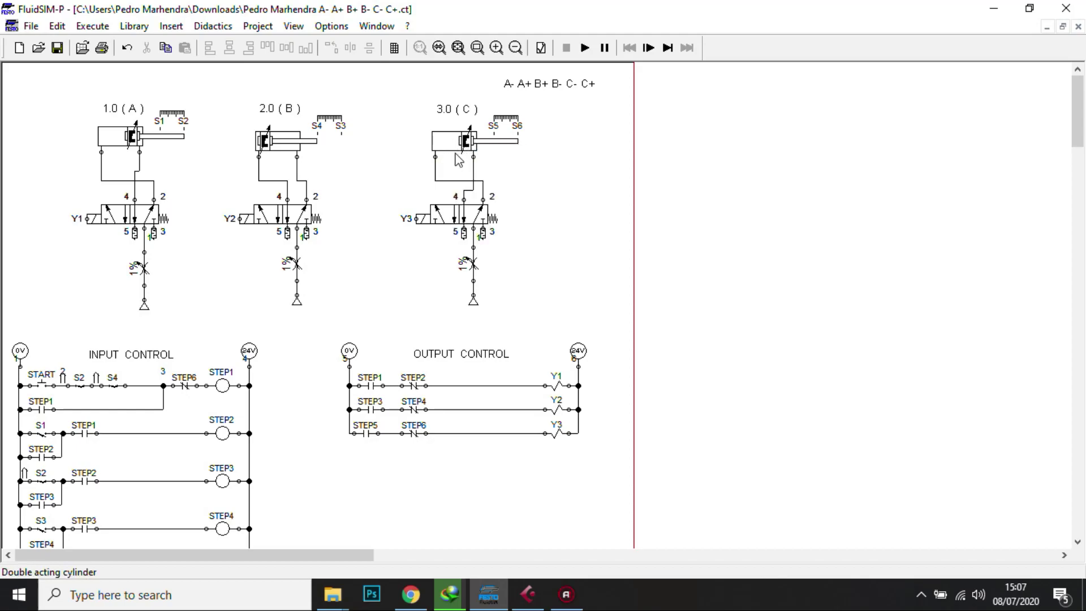
mouse_move(459, 160)
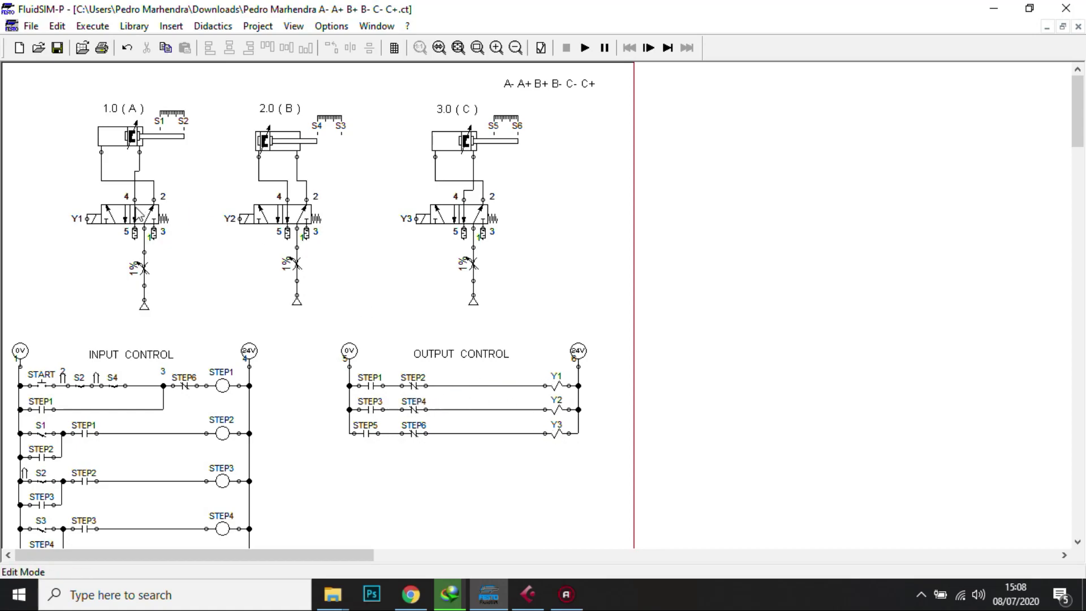
mouse_move(138, 213)
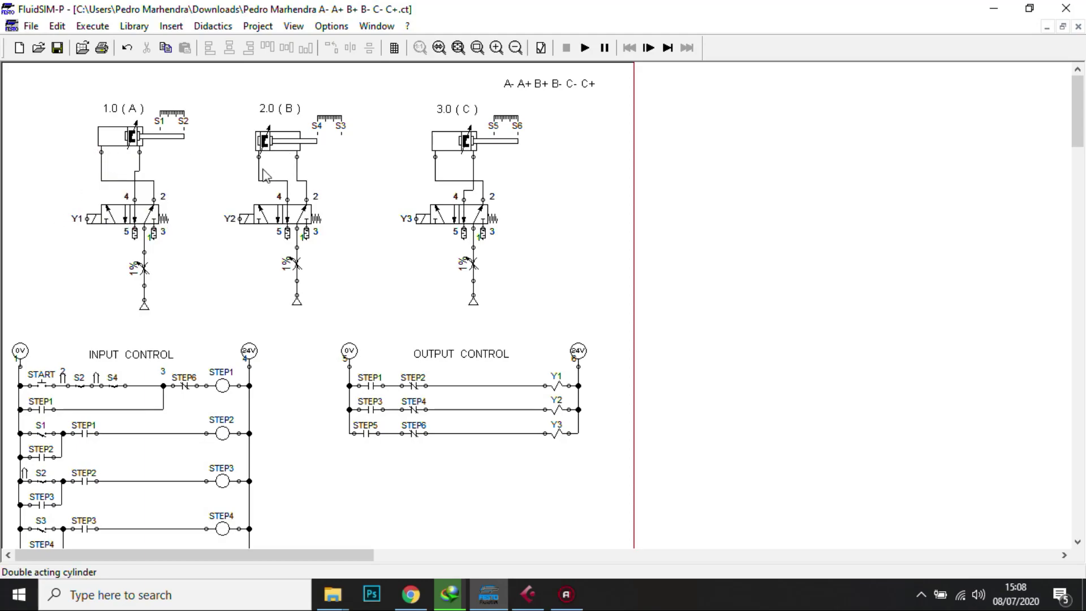
- Start simulating the A- A+ B+ B- C- C+ circuit, accepting the connection warnings
left_click(585, 54)
left_click(485, 320)
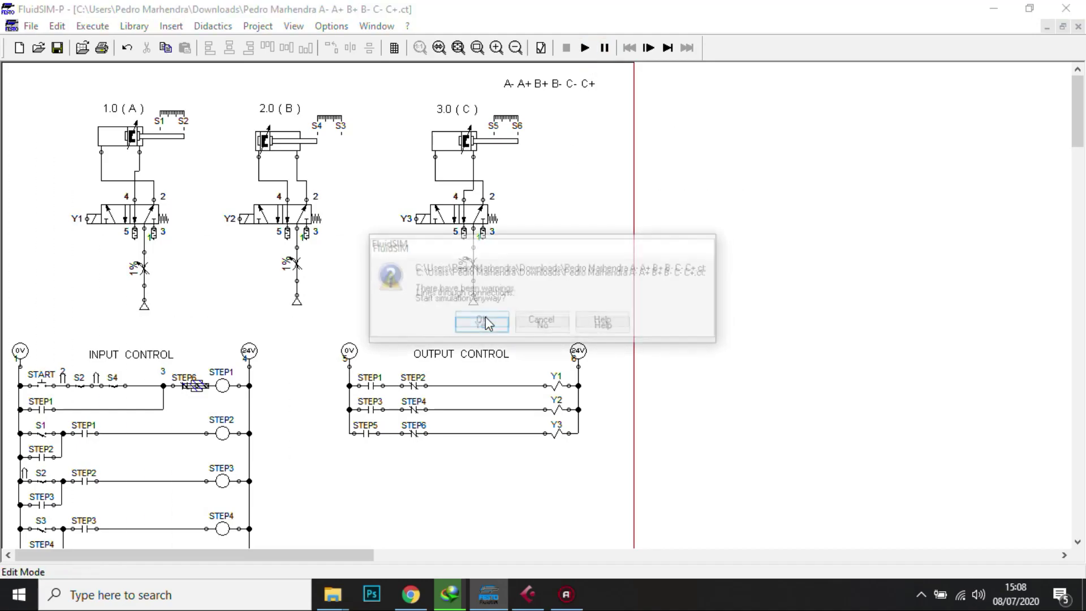
left_click(485, 319)
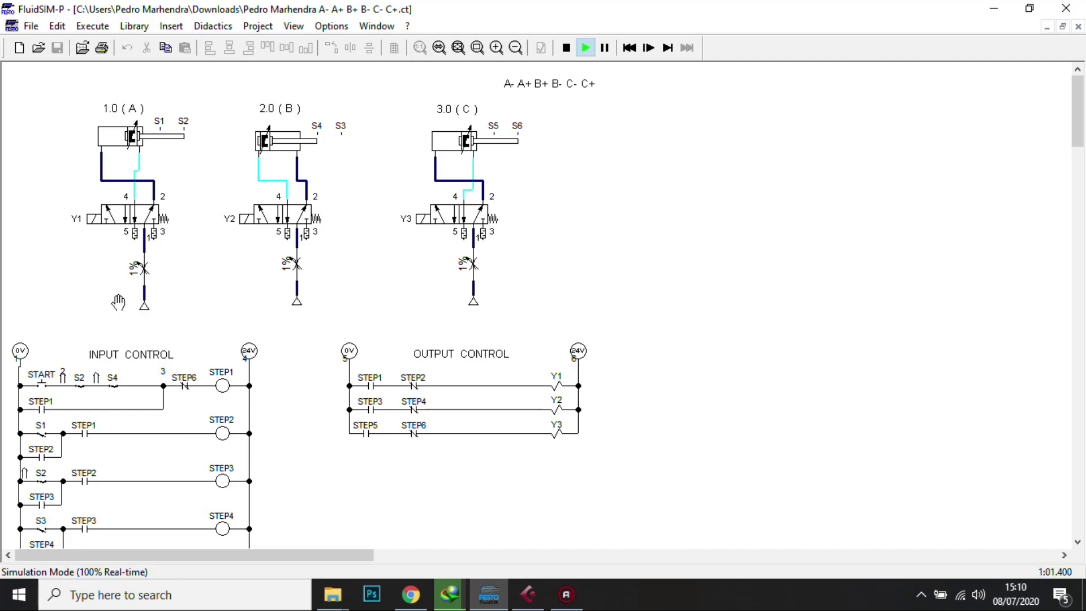
- Activate the START pushbutton and advance the simulation in short runs, pausing during cylinder A's retracting and extending strokes
left_click(48, 378)
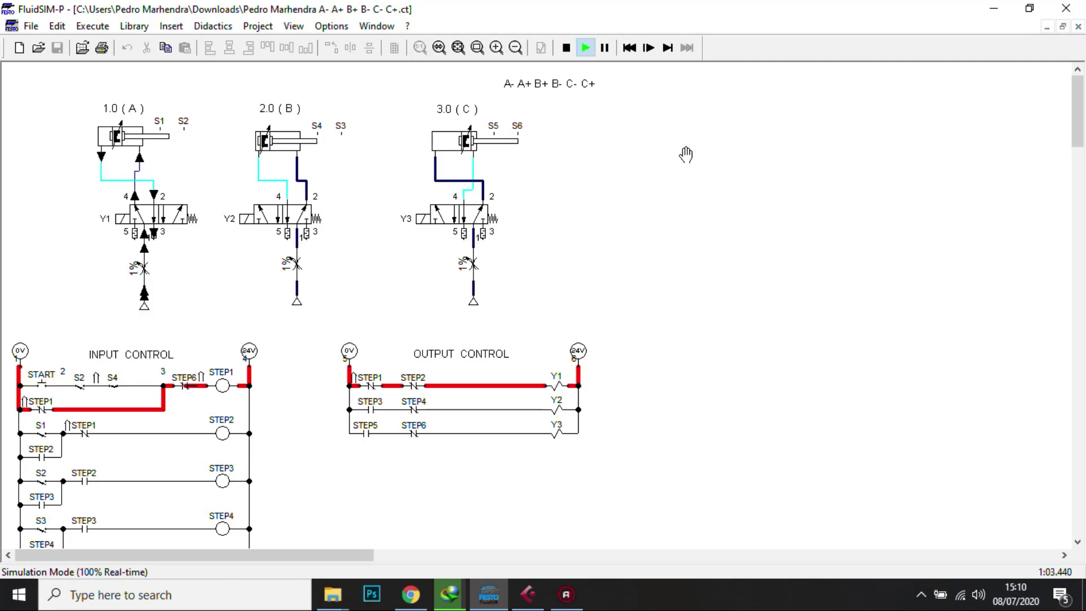
left_click(605, 48)
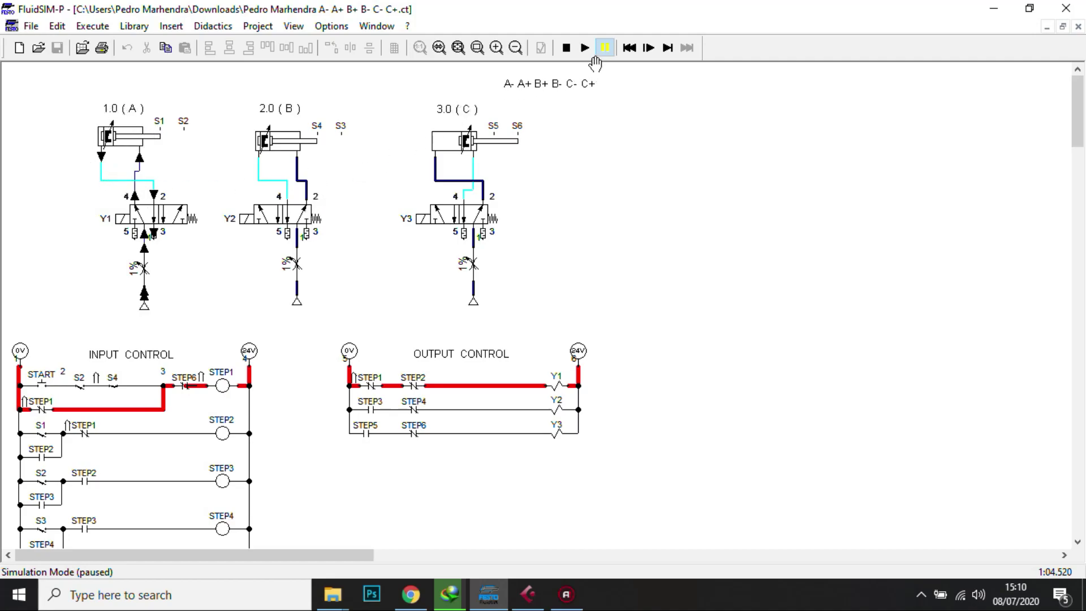
left_click(584, 48)
left_click(606, 48)
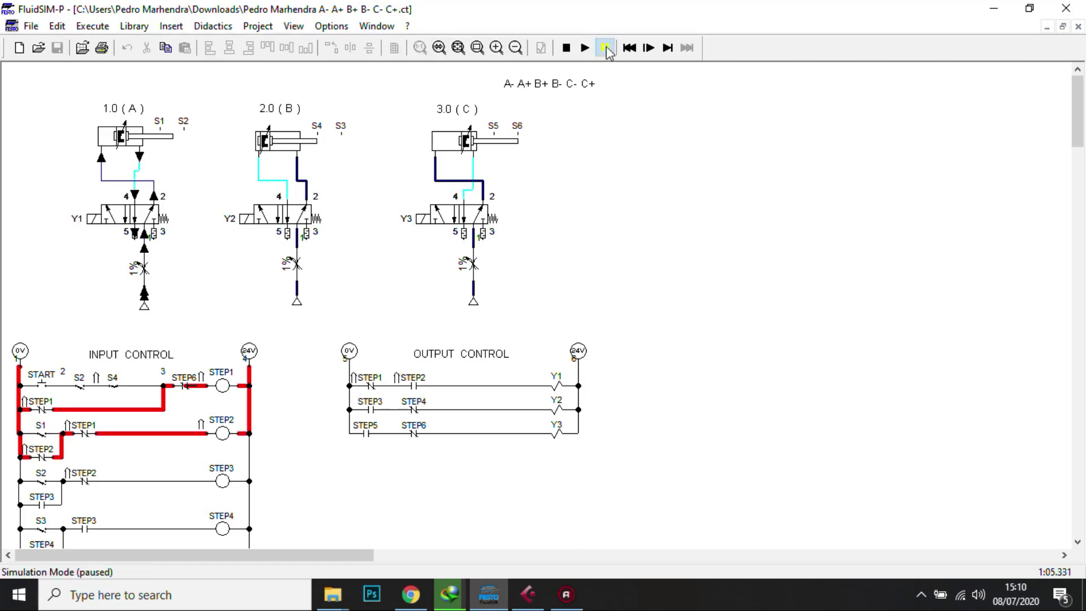
left_click(586, 48)
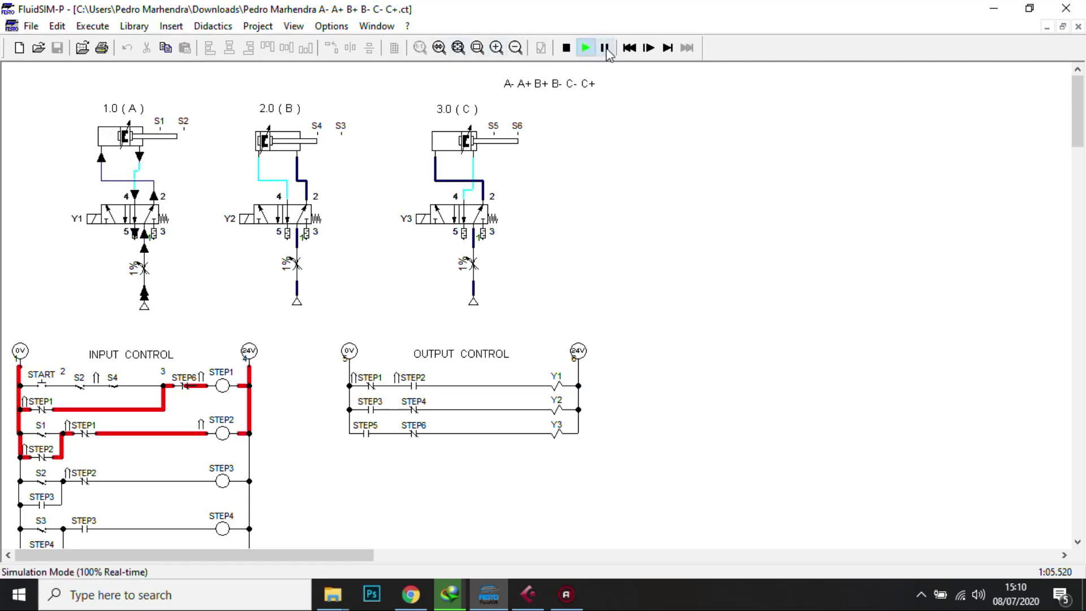
left_click(606, 49)
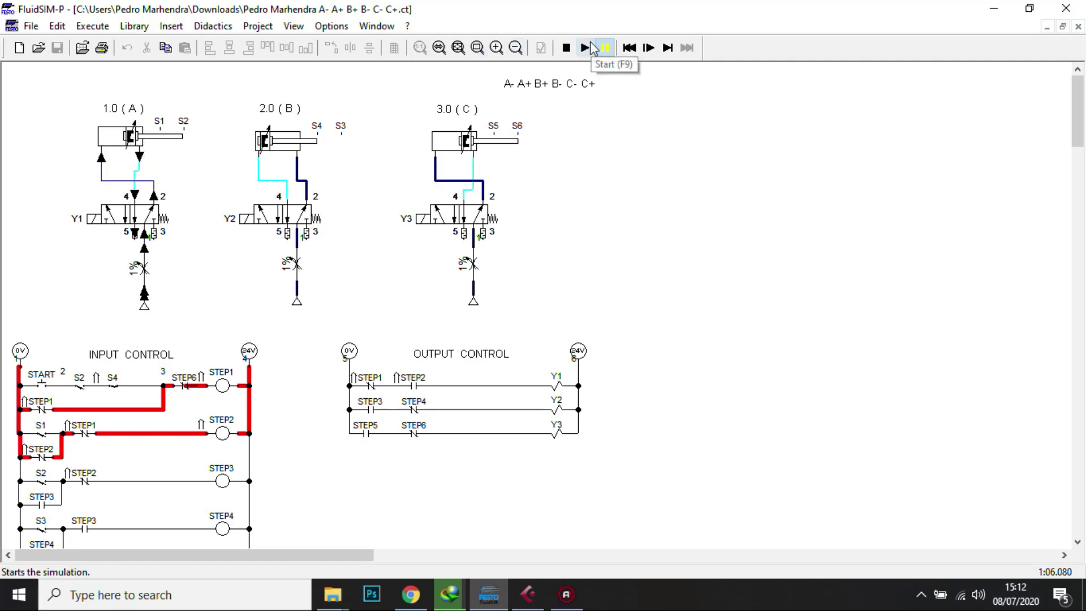
- Resume the simulation until cylinder A is fully extended and pause it while cylinder B extends
scroll(291, 381, "down", 1)
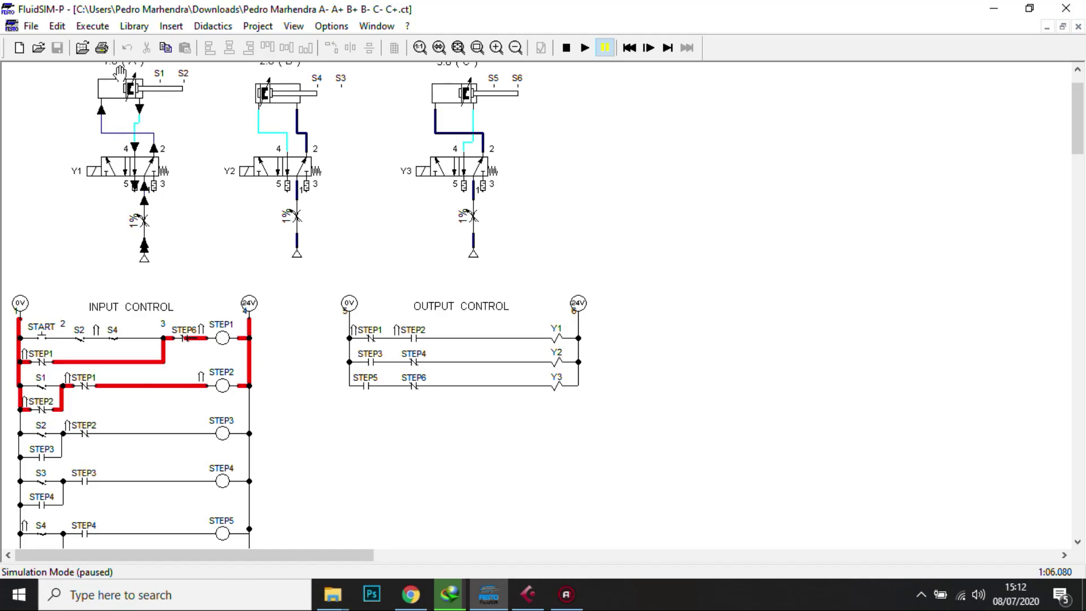
scroll(181, 86, "up", 2)
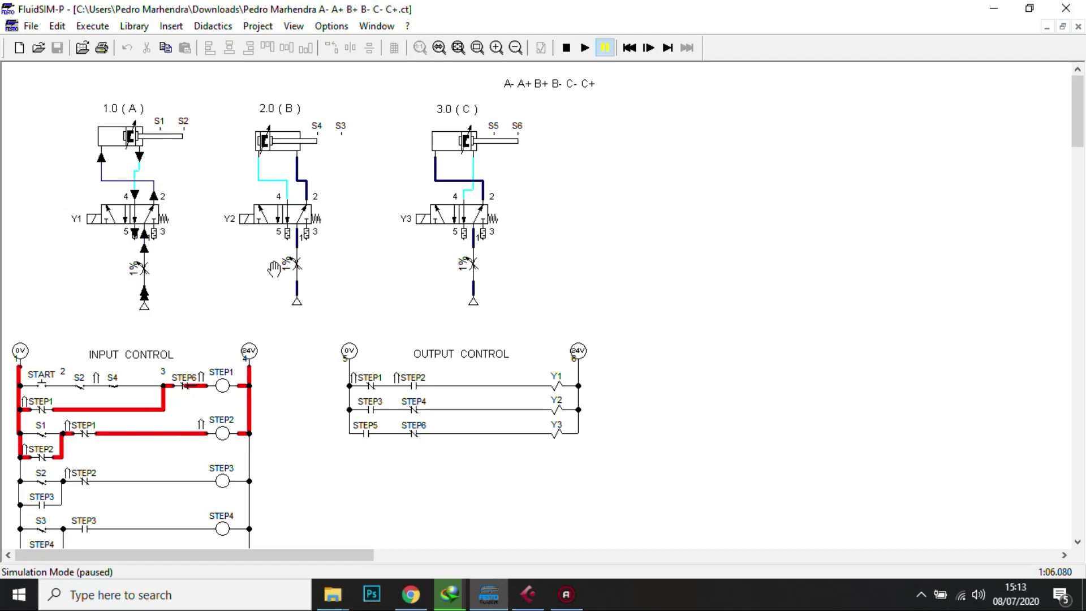
scroll(274, 269, "down", 2)
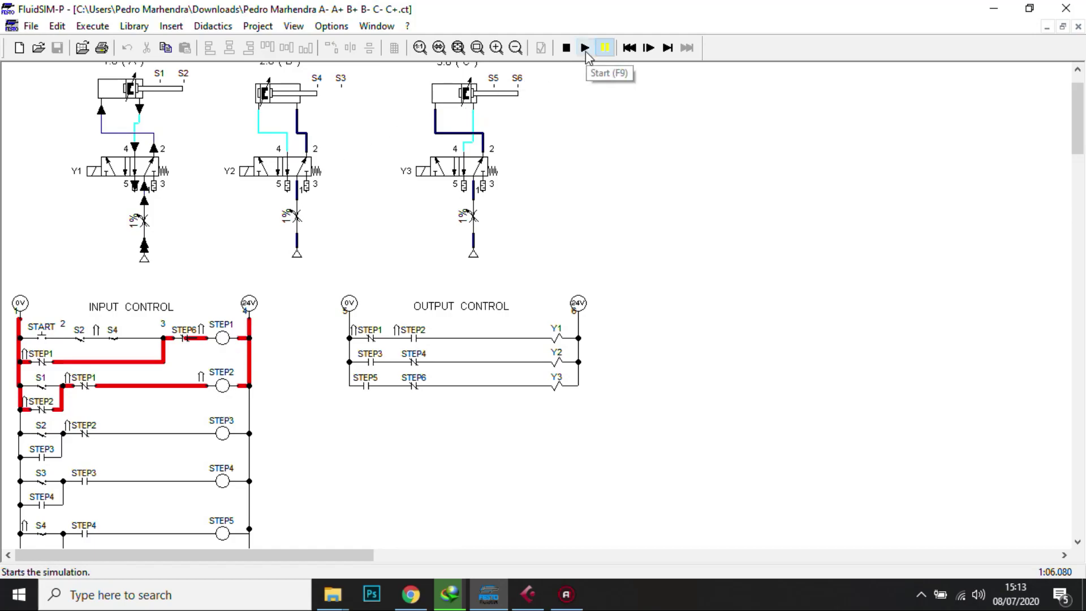
scroll(339, 229, "up", 2)
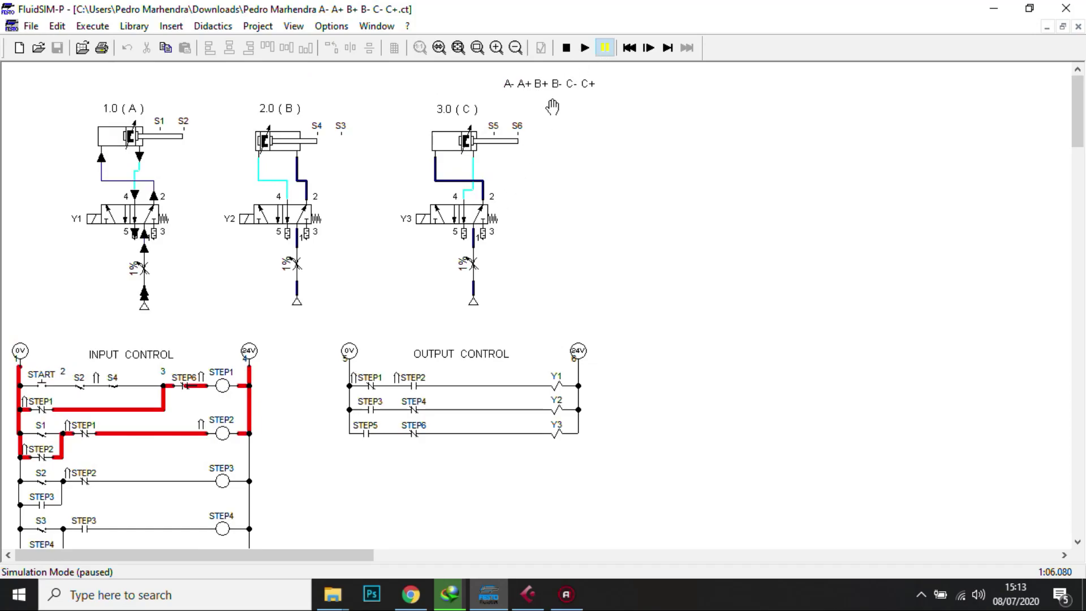
left_click(584, 50)
left_click(609, 52)
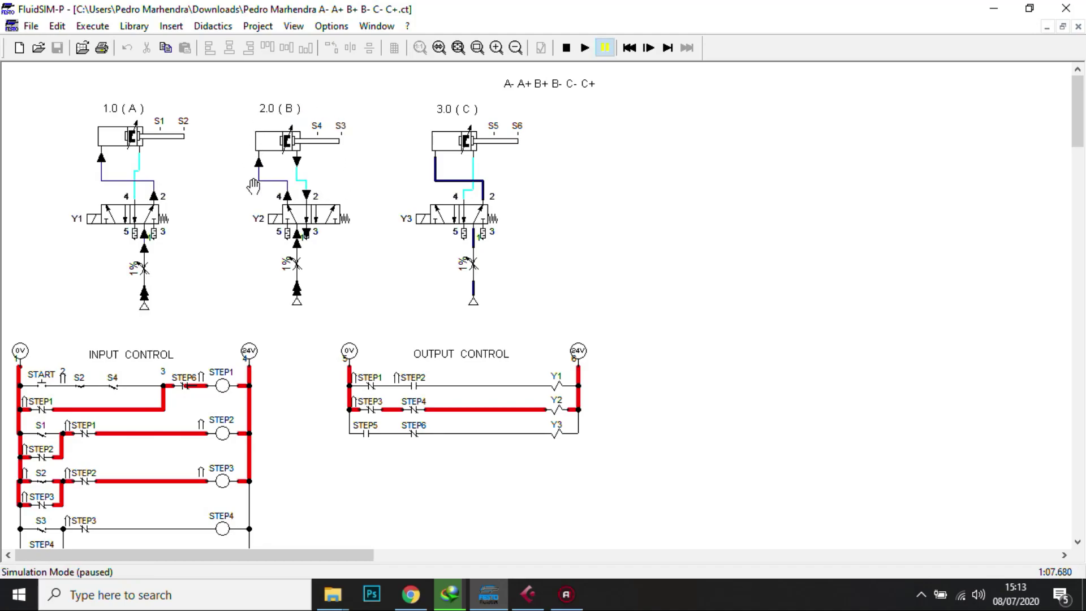
- Advance the simulation in two short runs and pause it near the end of cylinder B's retracting stroke
scroll(253, 193, "down", 1)
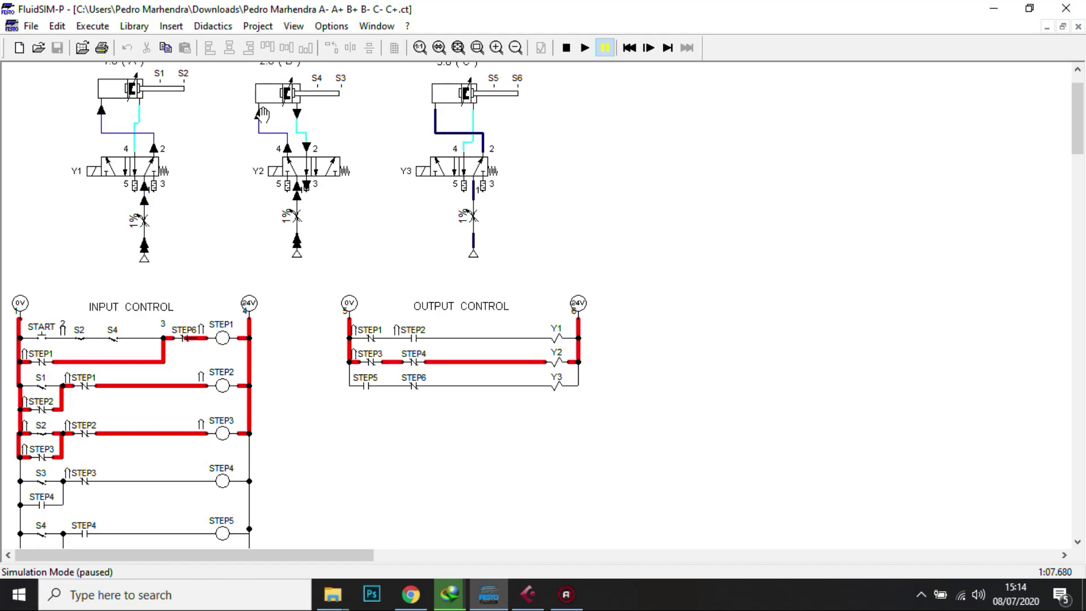
left_click(585, 47)
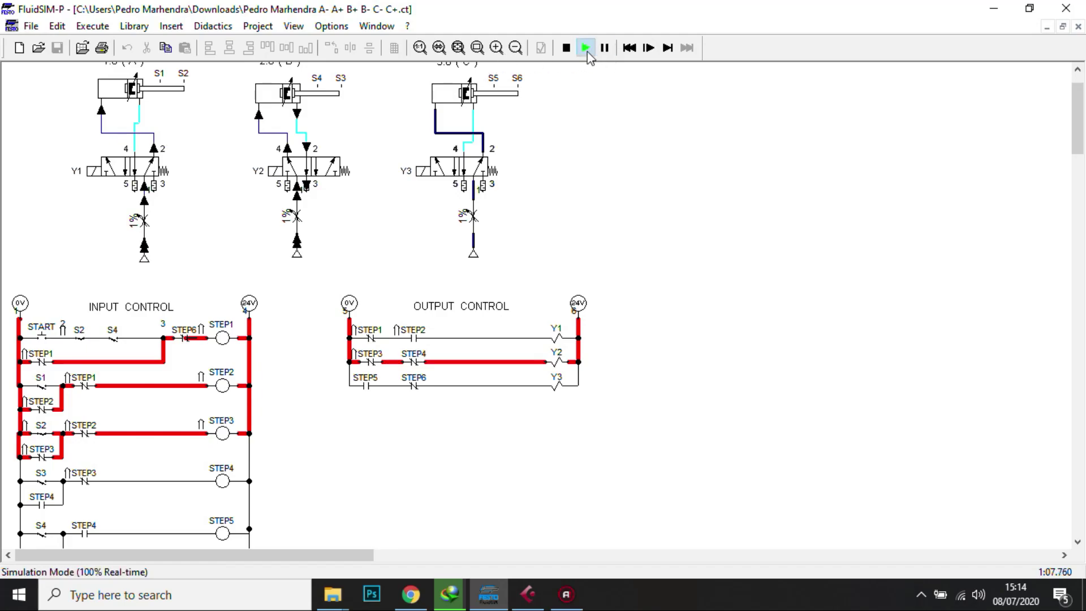
left_click(605, 48)
left_click(585, 48)
left_click(605, 48)
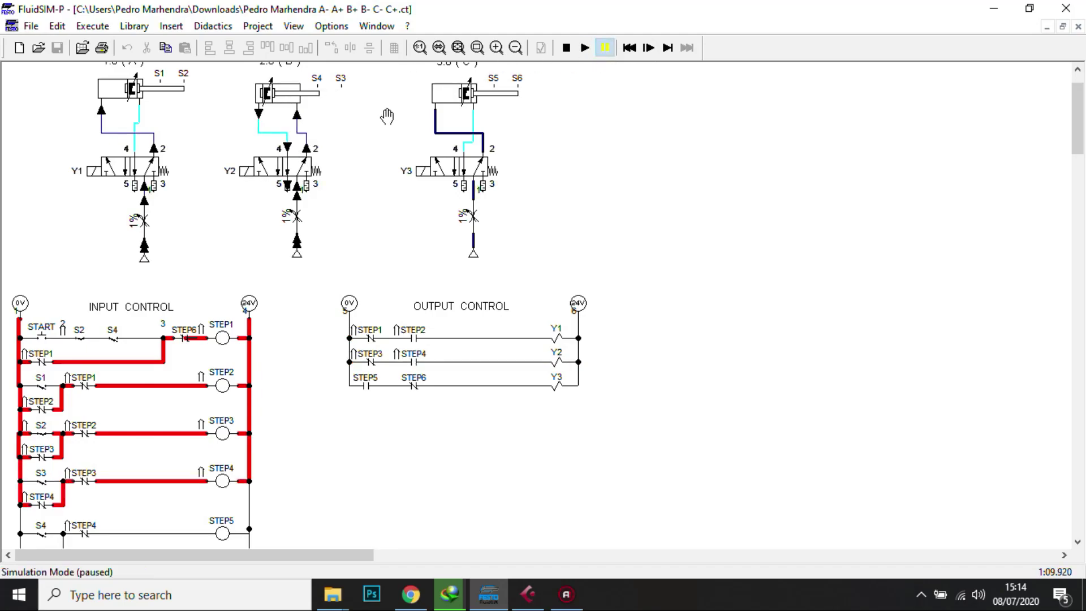
- Resume the simulation through cylinder C's retraction and pause it while cylinder C extends again
scroll(317, 113, "up", 2)
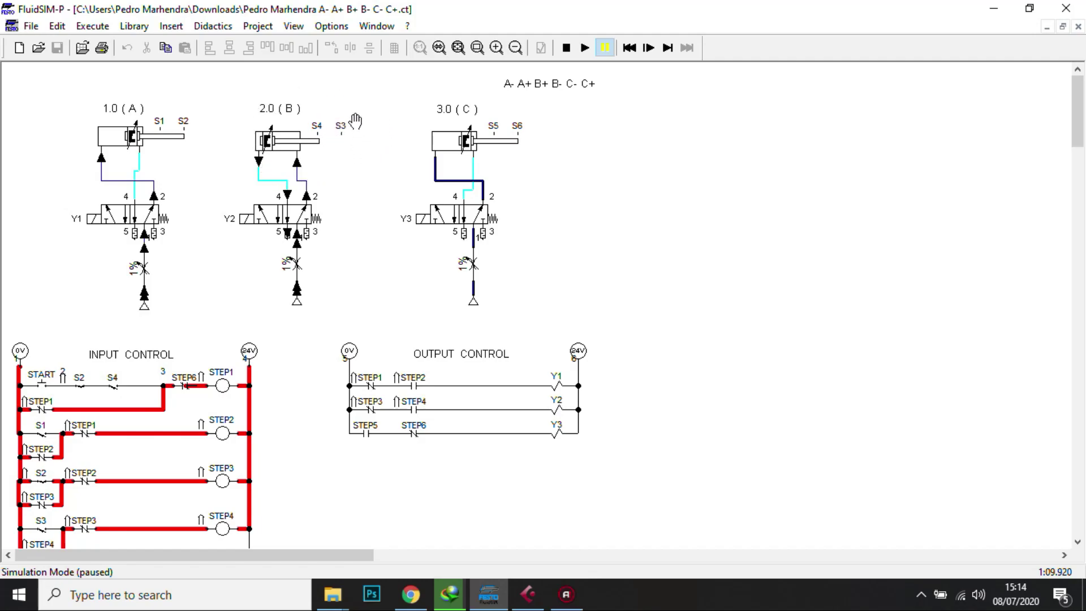
scroll(341, 142, "down", 1)
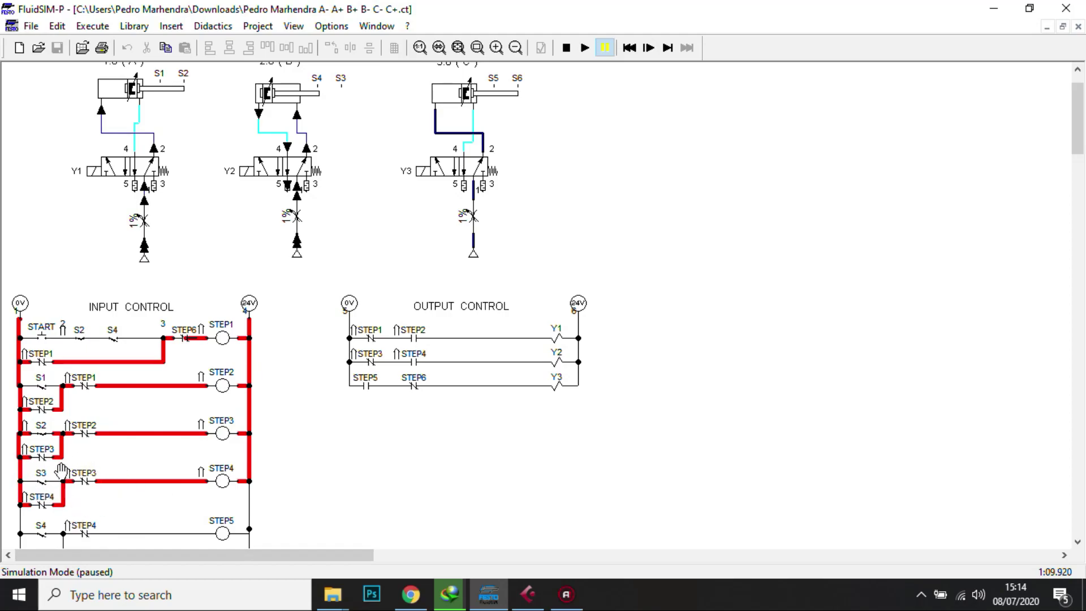
scroll(173, 457, "up", 1)
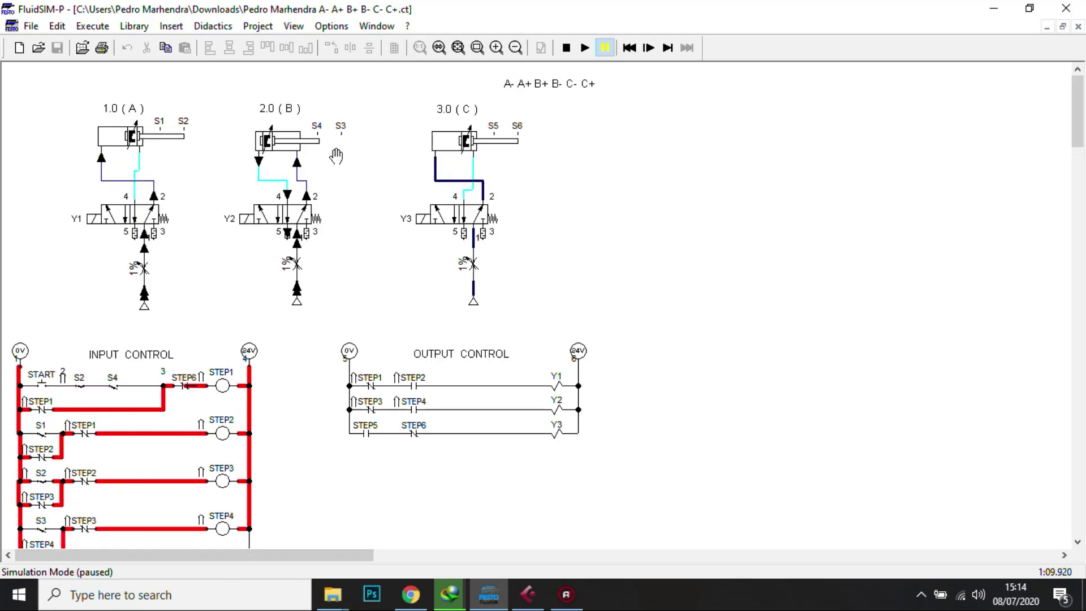
scroll(337, 253, "down", 1)
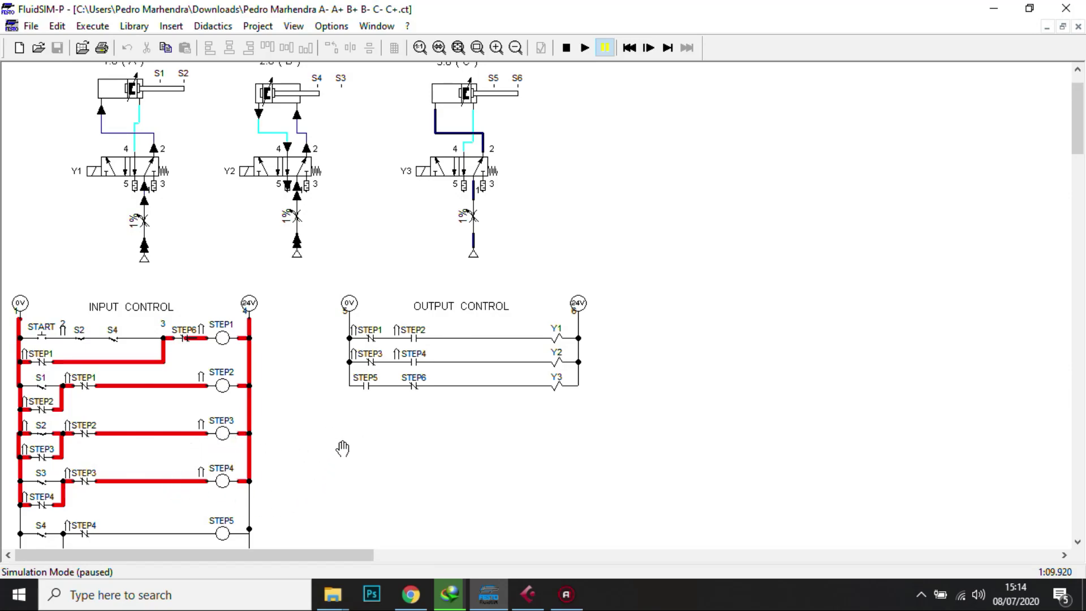
scroll(342, 447, "down", 2)
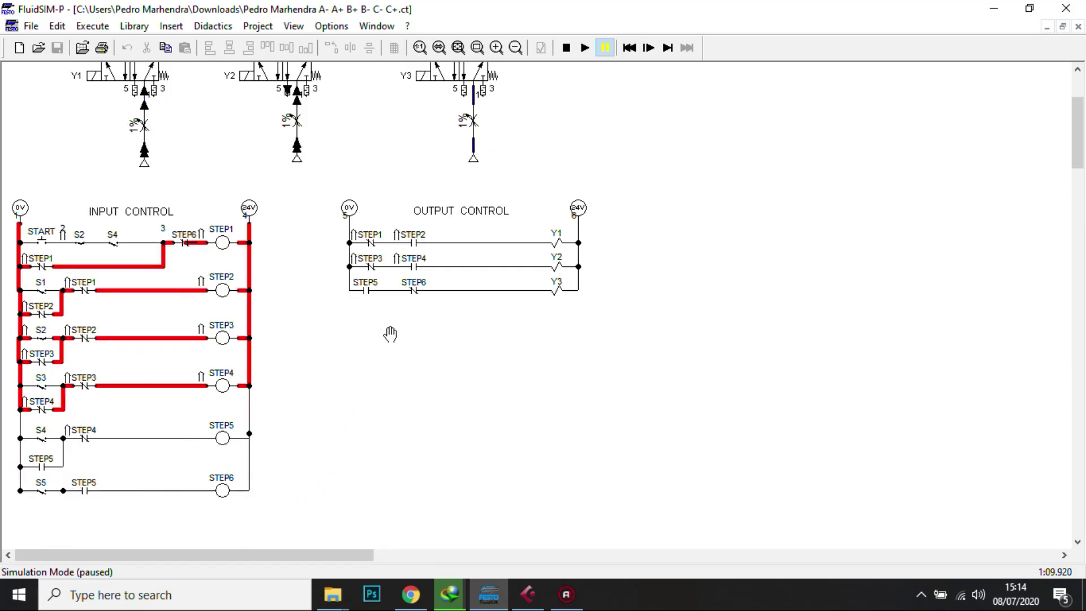
scroll(391, 334, "up", 3)
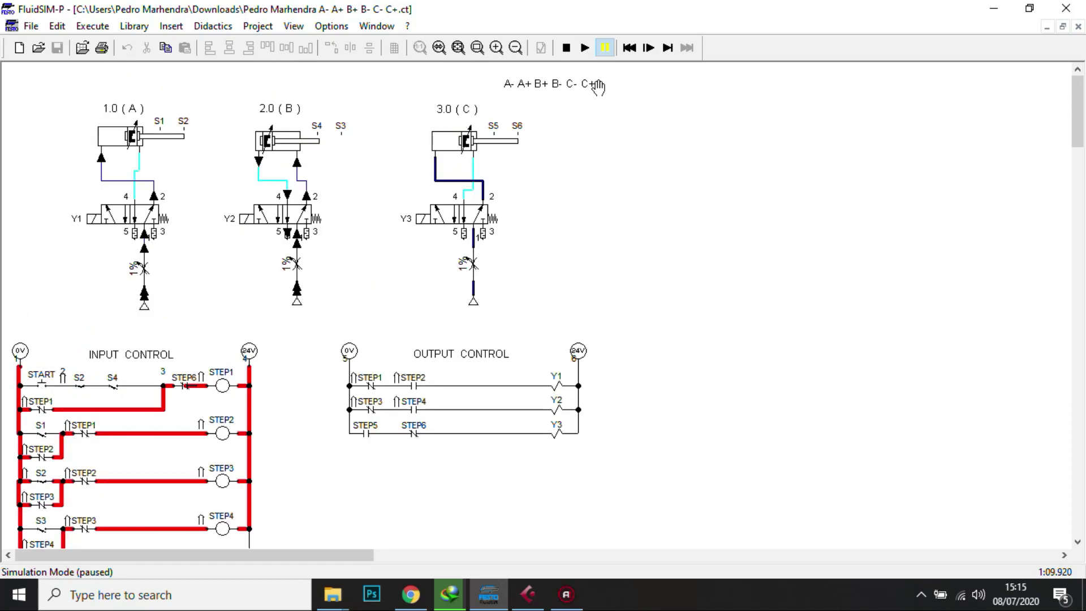
left_click(585, 48)
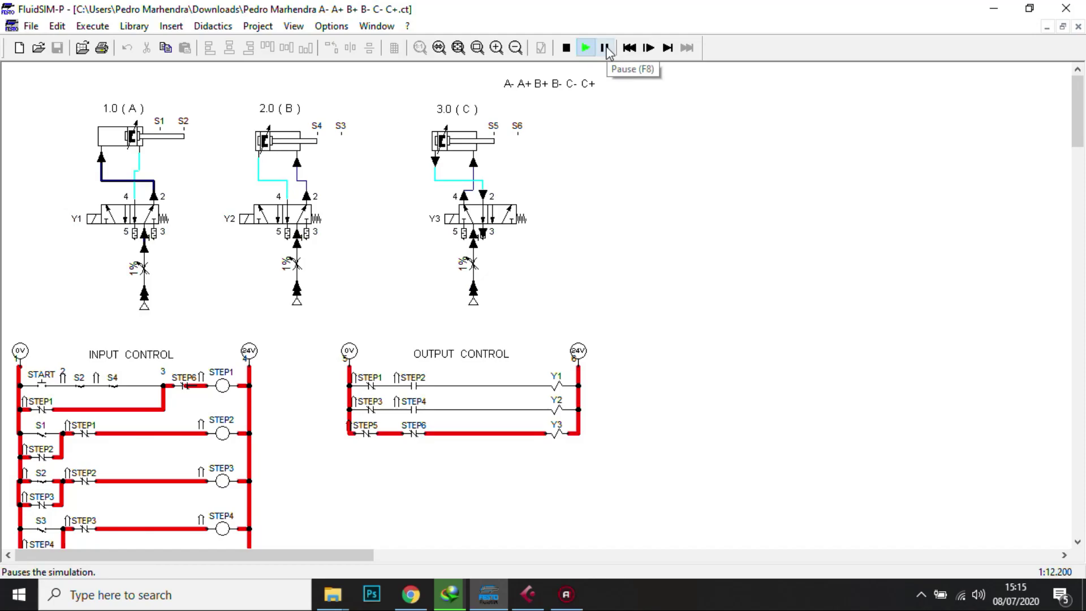
left_click(606, 49)
- Examine the STEP1 to STEP6 rungs of the input control circuit and the Y1 to Y3 output rungs
scroll(608, 229, "down", 1)
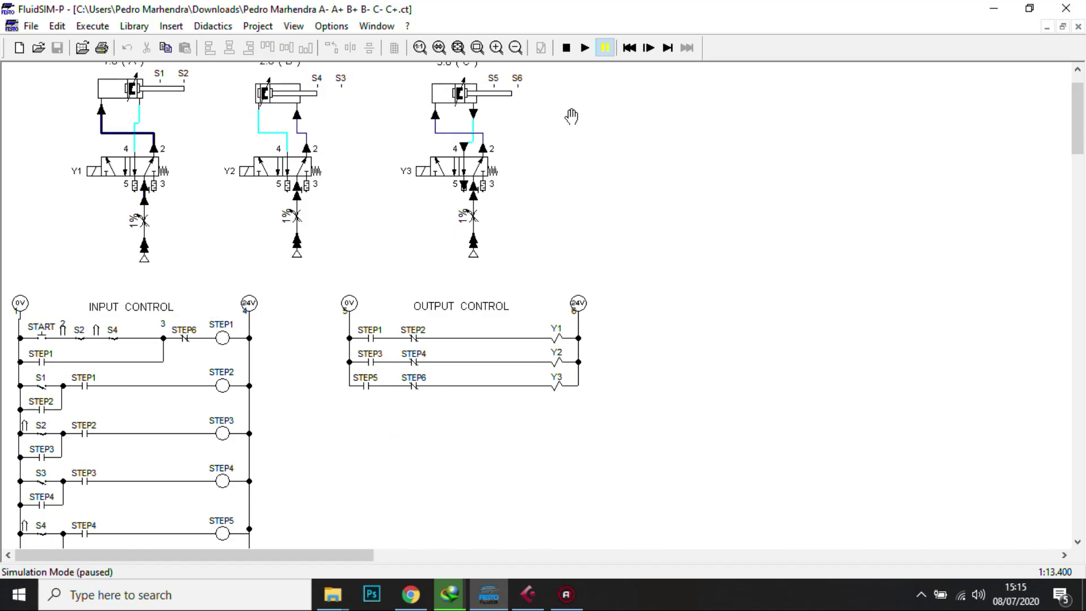
scroll(256, 220, "up", 1)
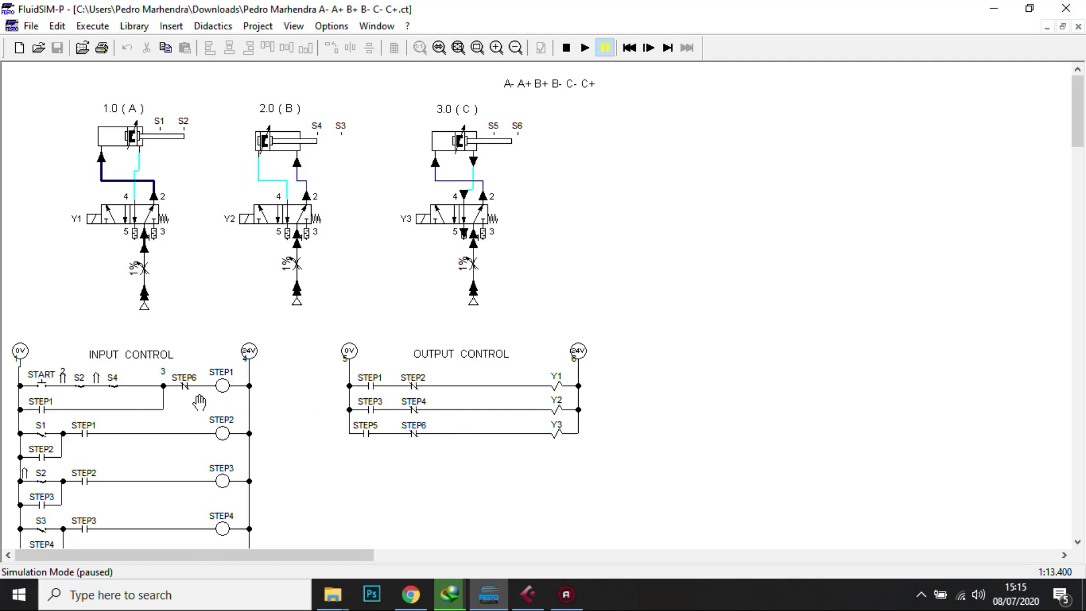
scroll(190, 410, "down", 1)
scroll(255, 525, "down", 2)
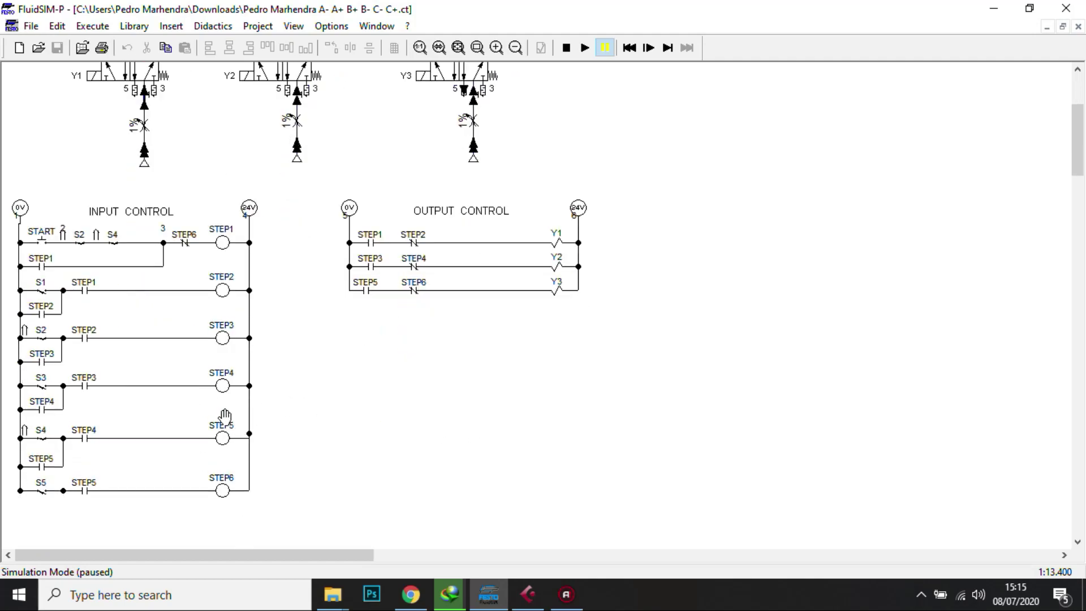
scroll(226, 446, "down", 1)
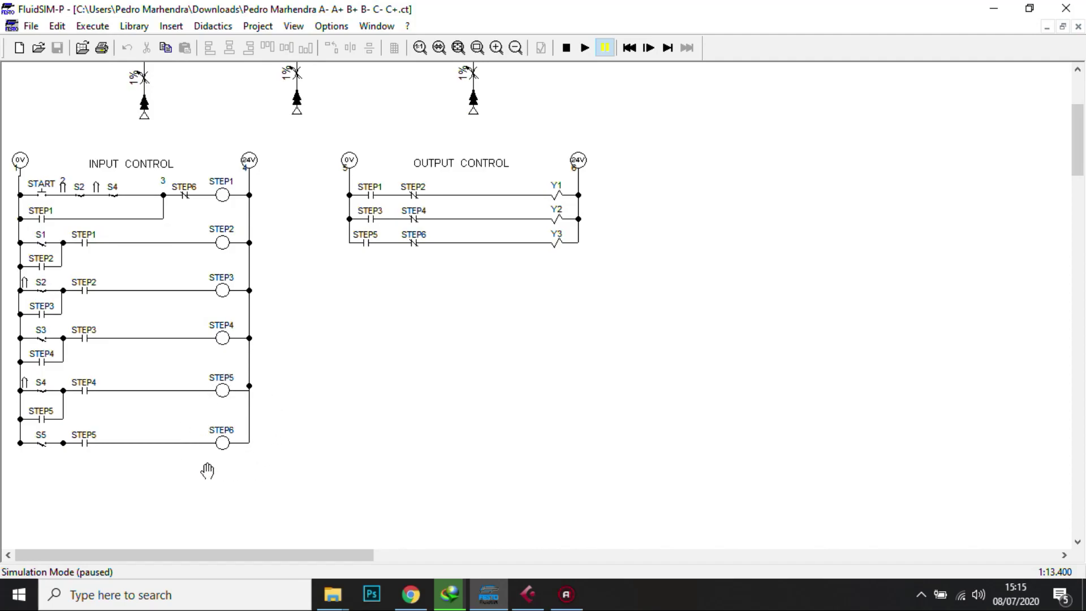
scroll(331, 413, "up", 1)
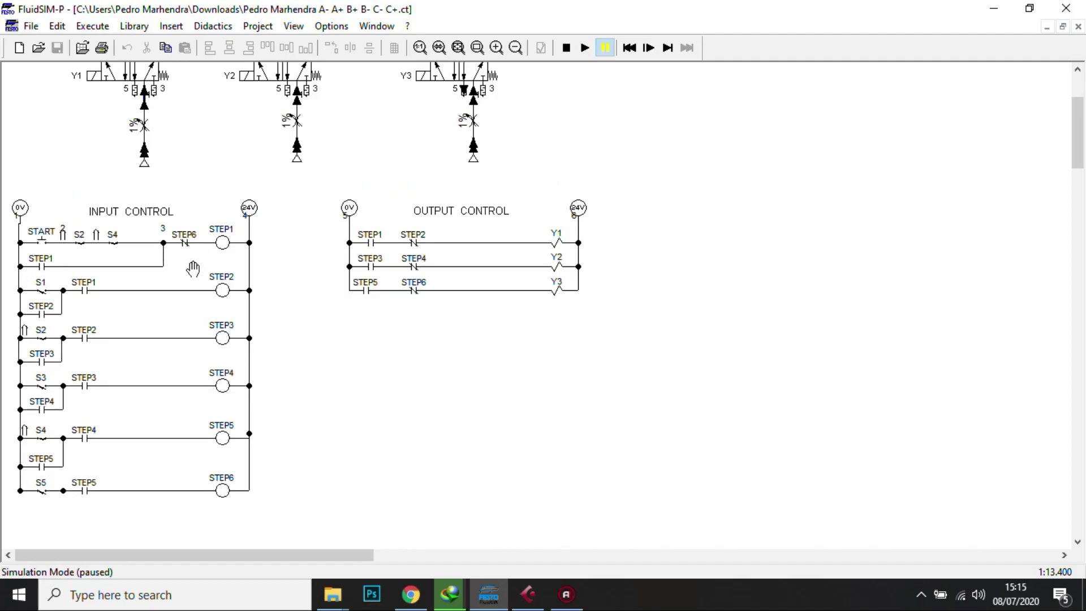
scroll(198, 265, "up", 1)
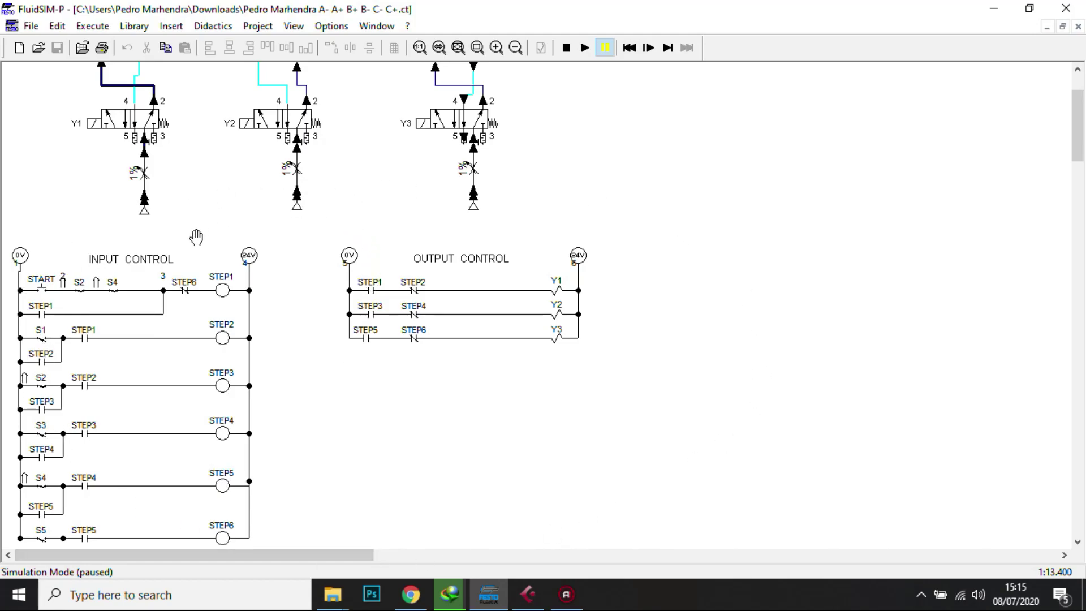
- Resume the simulation to complete cylinder C's extension and activate the START pushbutton for another cycle
scroll(184, 316, "up", 3)
left_click(585, 48)
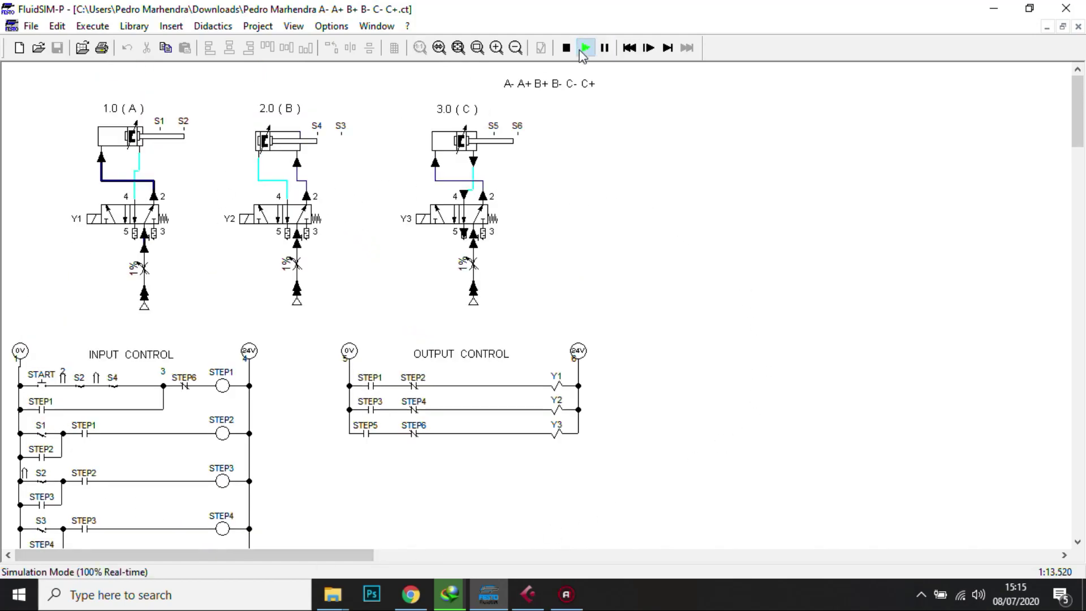
left_click(52, 376)
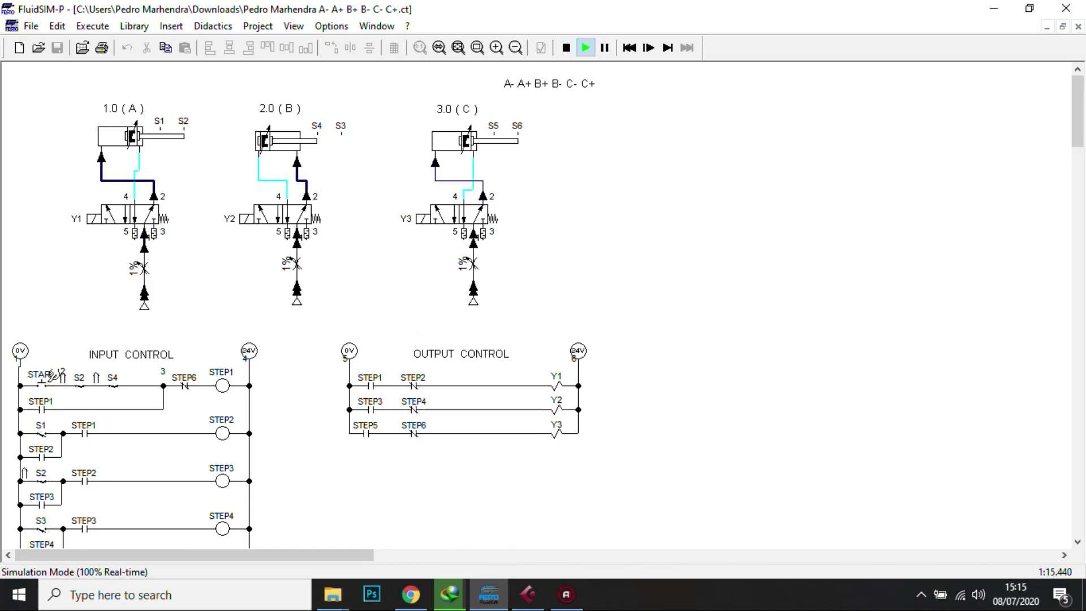